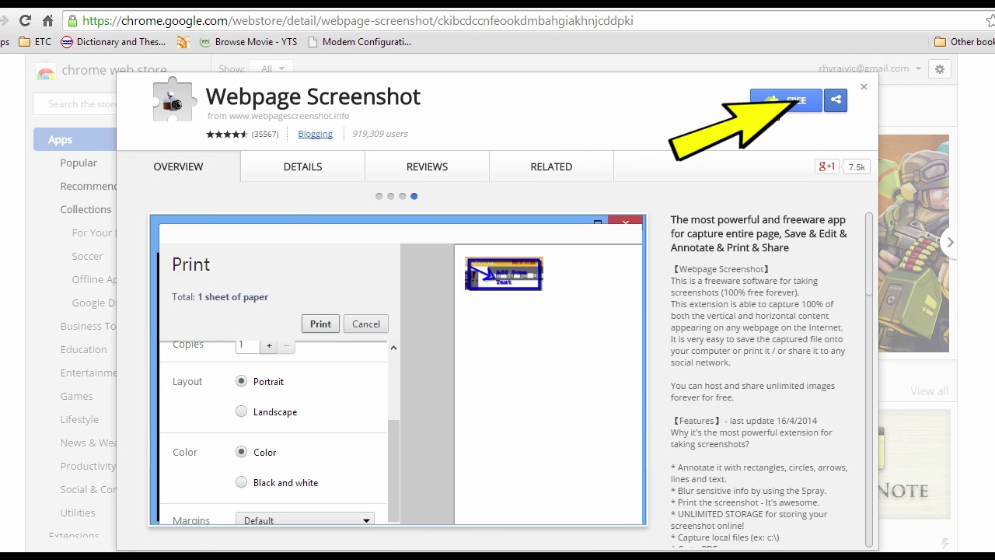
- Install the Webpage Screenshot extension from the Chrome Web Store and open a new tab
{"action": "left_click", "coordinate": [786, 112]}
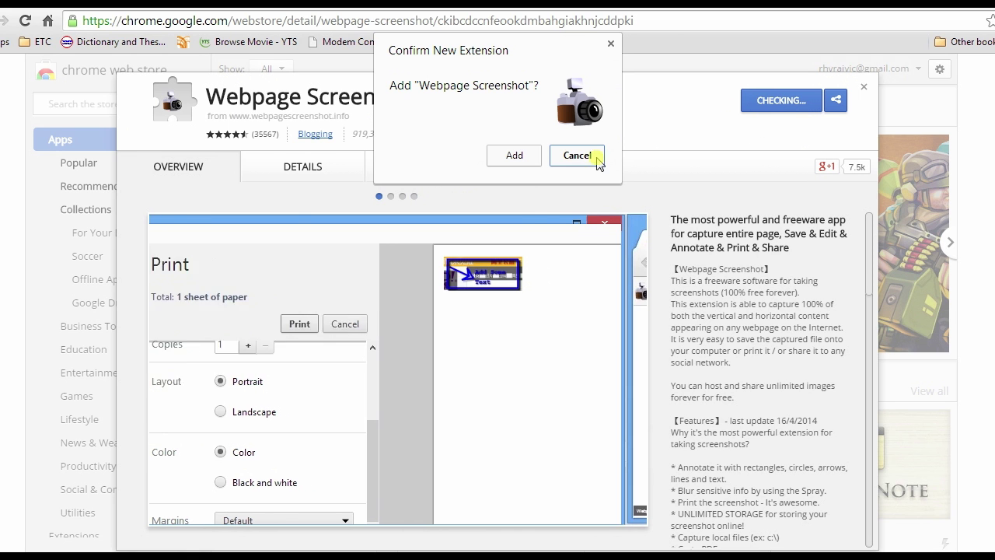
{"action": "left_click", "coordinate": [515, 157]}
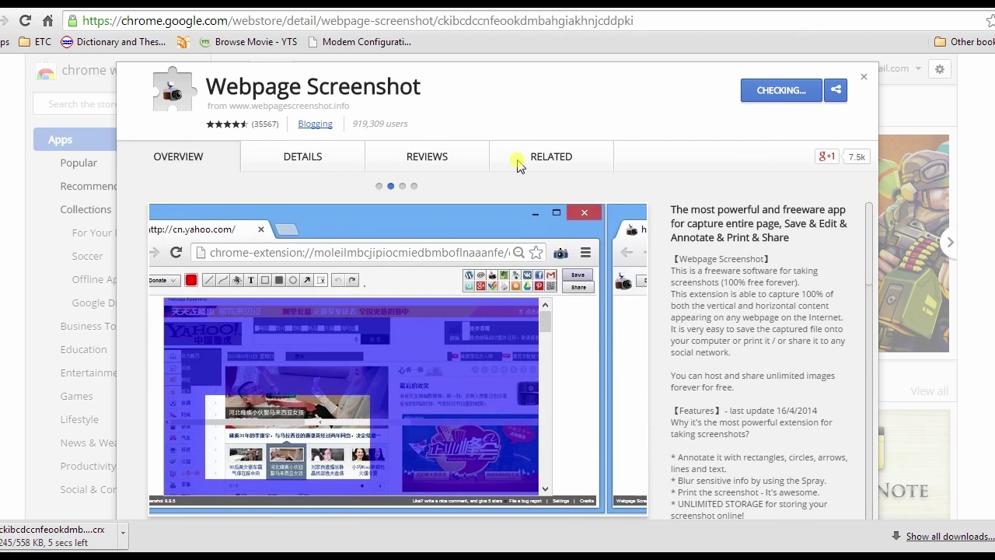
{"action": "key", "text": "ctrl+t"}
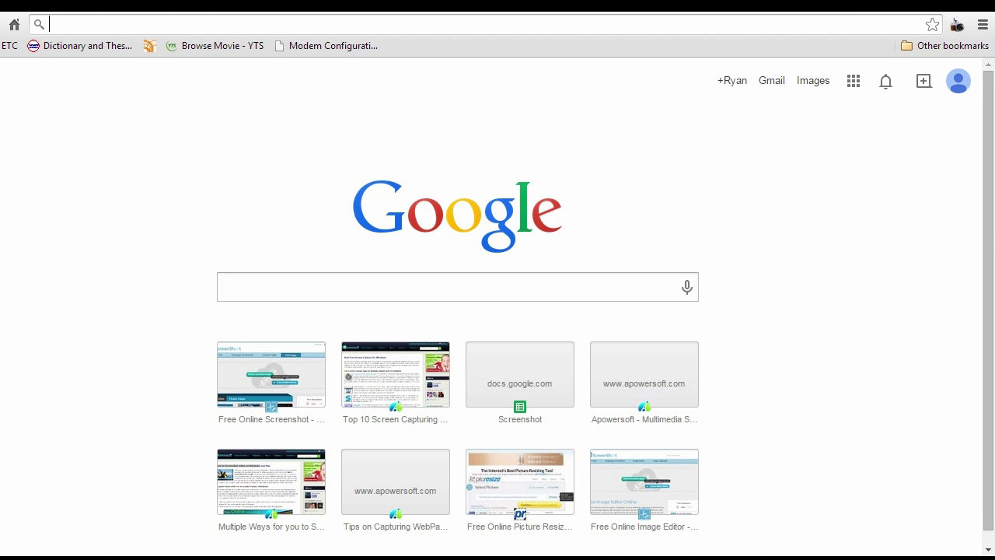
- On the United Center map tab, start a Webpage Screenshot region capture and allow its permissions
{"action": "left_click", "coordinate": [78, 5]}
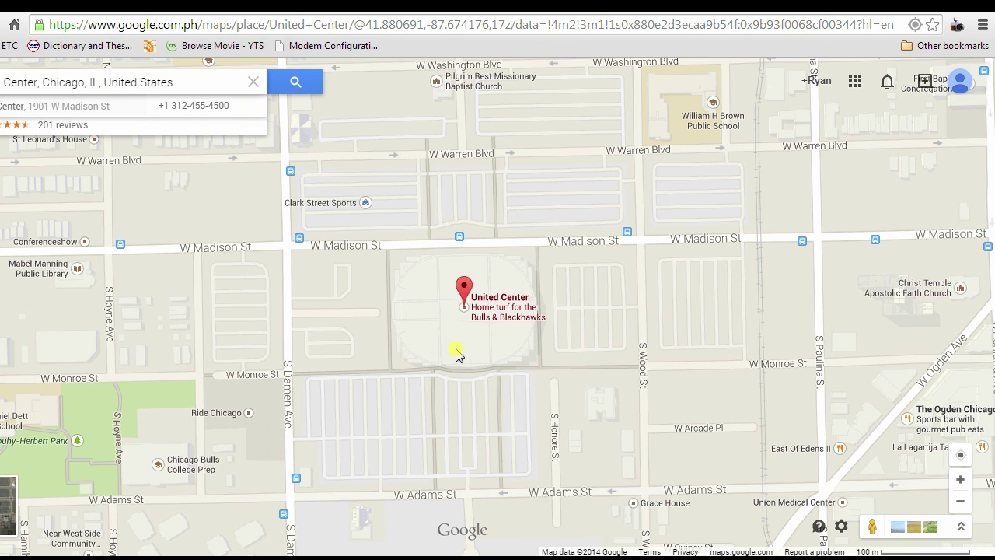
{"action": "left_click", "coordinate": [956, 26]}
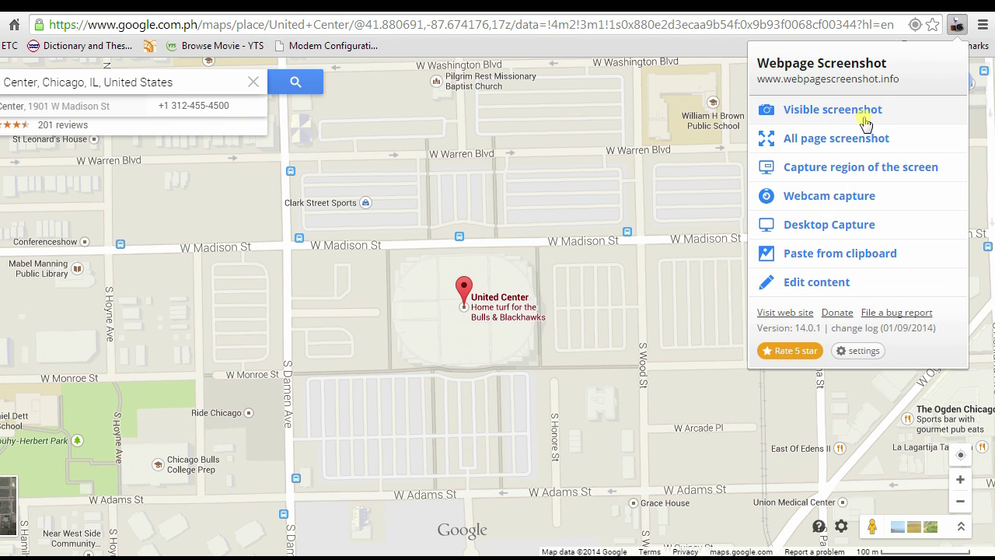
{"action": "left_click", "coordinate": [853, 178]}
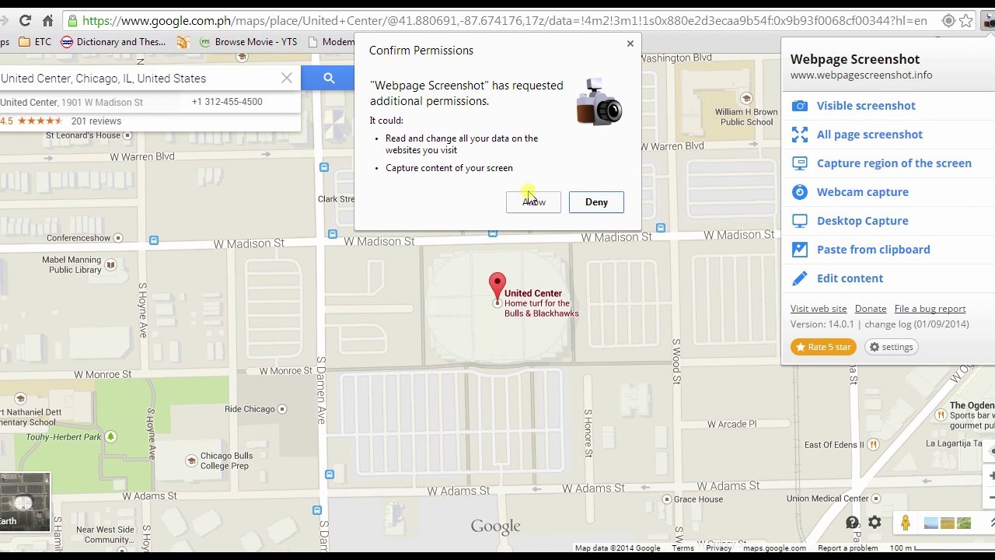
{"action": "left_click", "coordinate": [501, 205]}
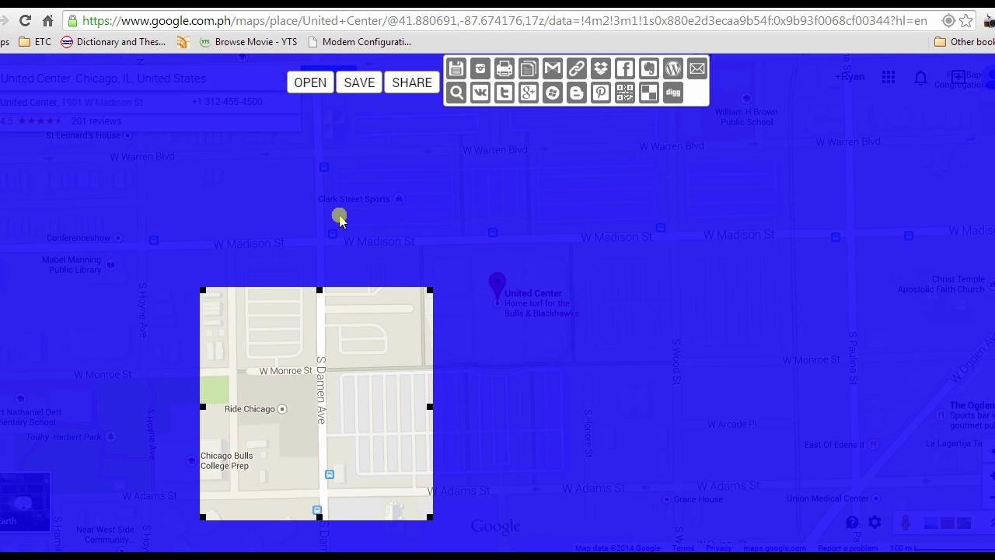
- Frame United Center from S Damen Ave to S Wood St in the capture box and save it
{"action": "left_click_drag", "start_coordinate": [279, 353], "coordinate": [502, 245]}
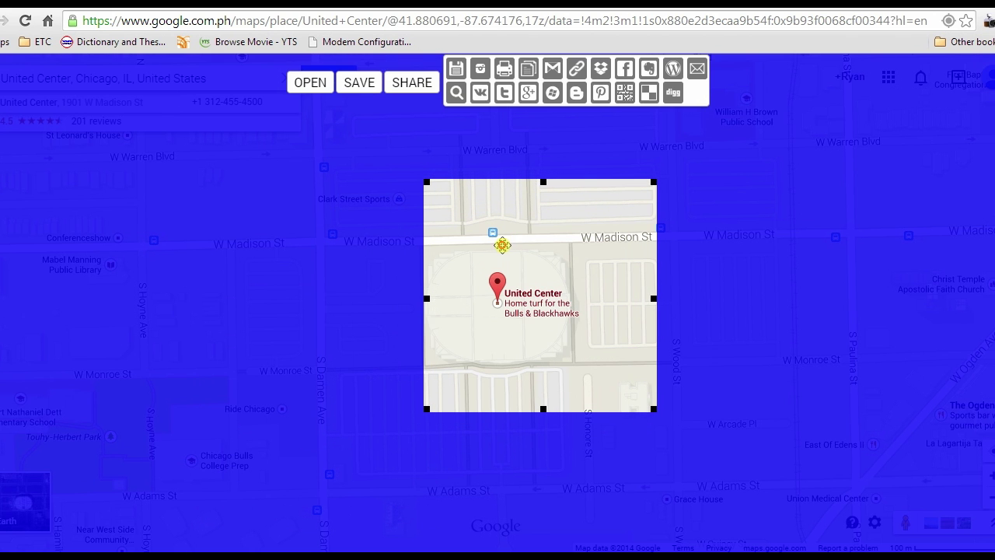
{"action": "left_click_drag", "start_coordinate": [426, 298], "coordinate": [137, 284]}
{"action": "left_click_drag", "start_coordinate": [656, 298], "coordinate": [785, 297]}
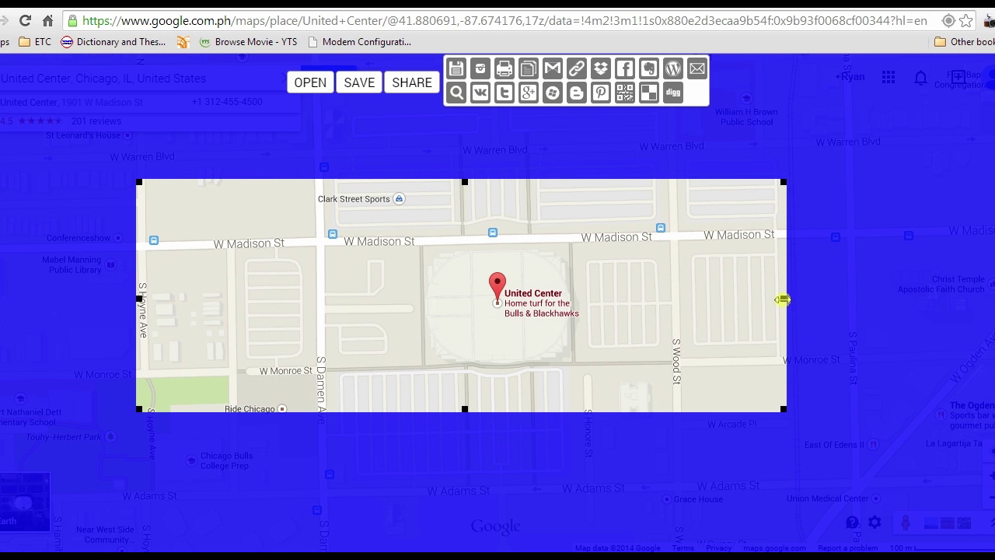
{"action": "left_click", "coordinate": [361, 86]}
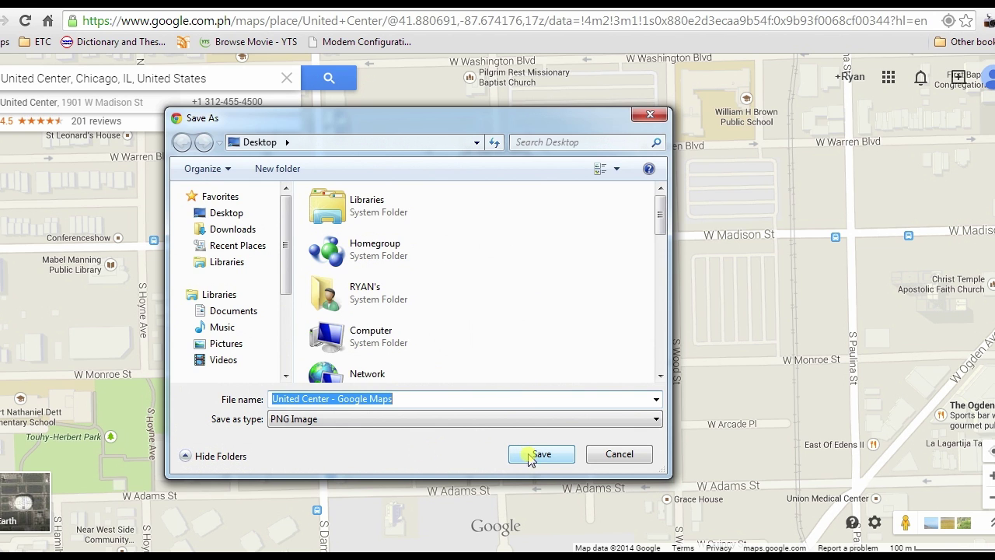
- Save the capture to the Desktop as PNG 'United Center - Google Maps' and preview it
{"action": "left_click", "coordinate": [451, 397]}
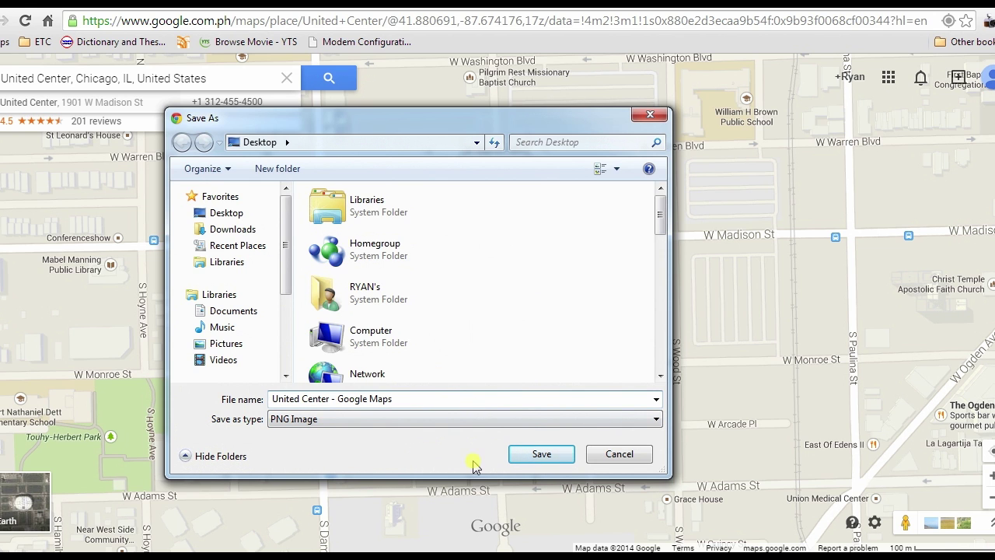
{"action": "left_click", "coordinate": [541, 454]}
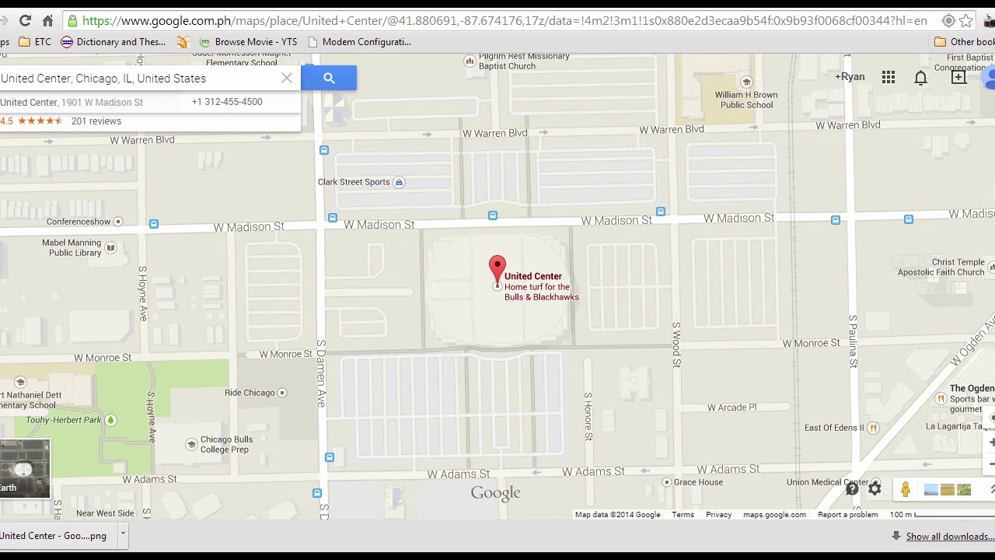
{"action": "left_click", "coordinate": [62, 536]}
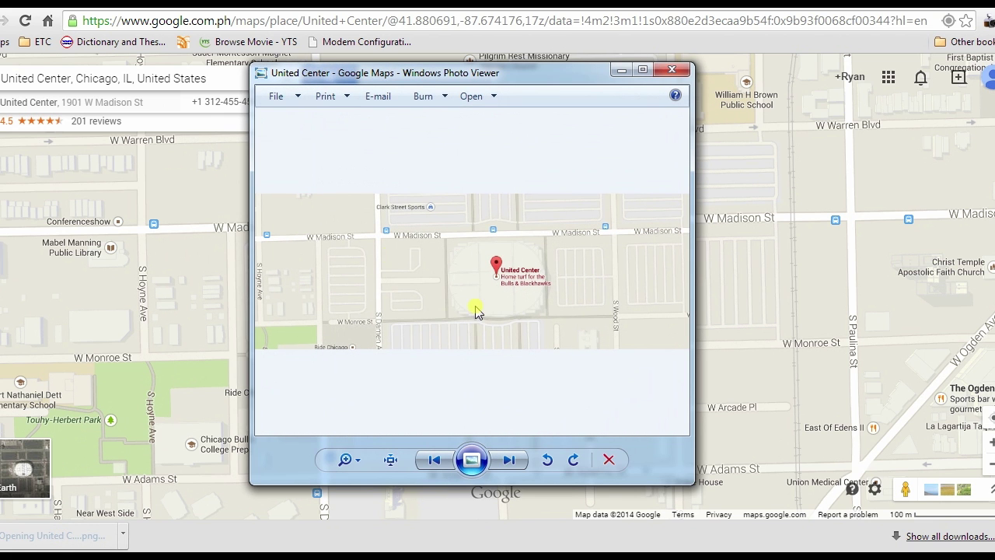
{"action": "left_click", "coordinate": [675, 74]}
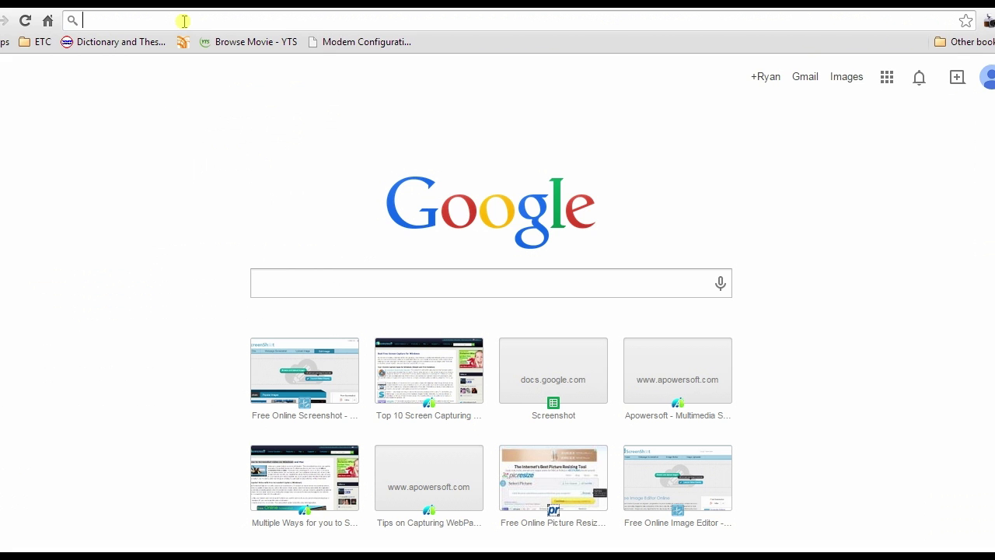
- Load the screenshot.net Google Maps article and save the Free Screen Capture installer to the Desktop
{"action": "type", "text": "http://screenshot.net/screenshot-google-maps.html"}
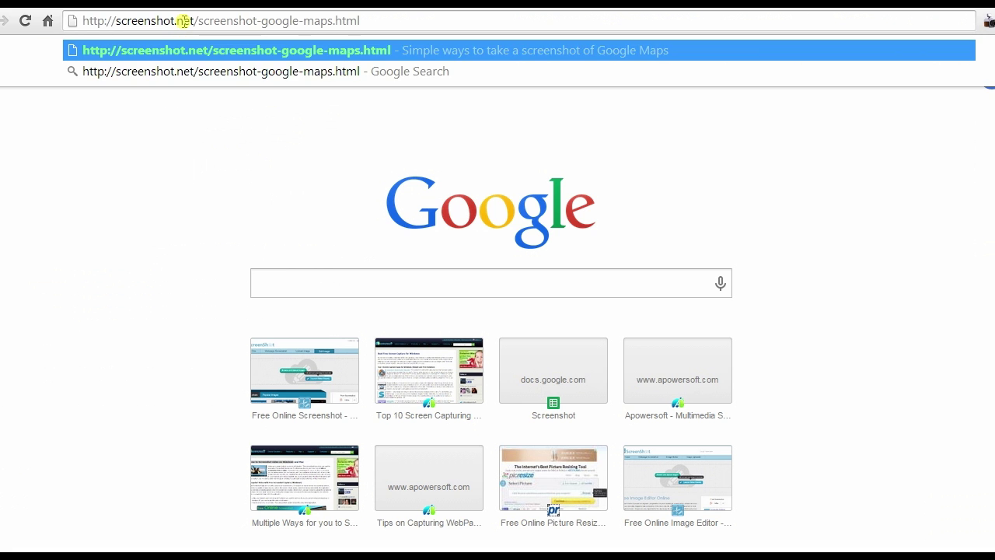
{"action": "key", "text": "Return"}
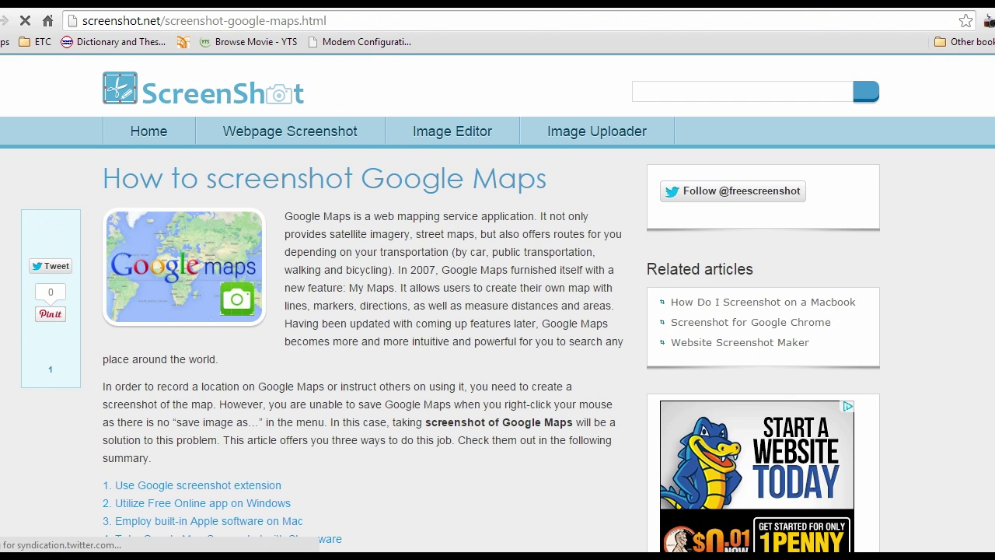
{"action": "scroll", "coordinate": [498, 311], "scroll_direction": "down", "scroll_amount": 20}
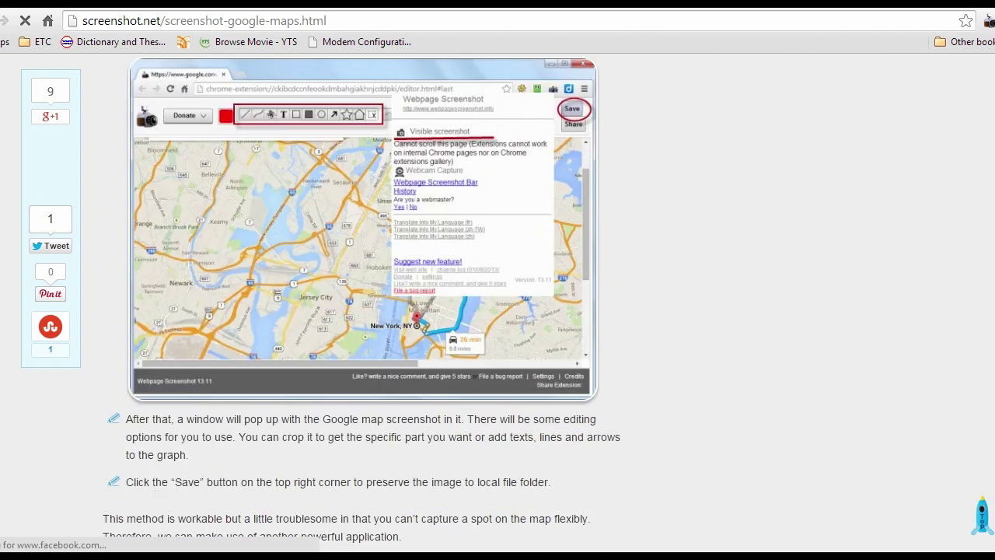
{"action": "scroll", "coordinate": [497, 311], "scroll_direction": "up", "scroll_amount": 1}
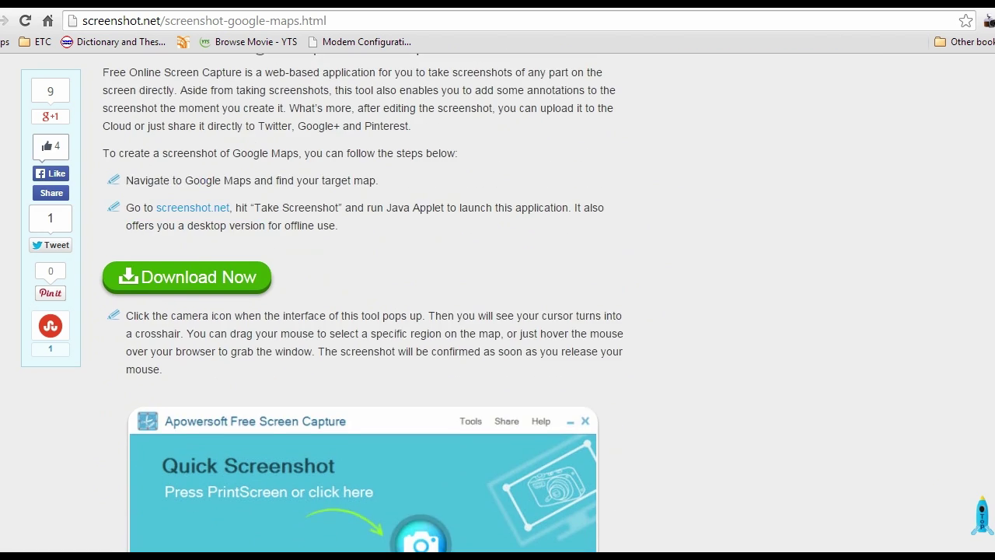
{"action": "left_click", "coordinate": [201, 285]}
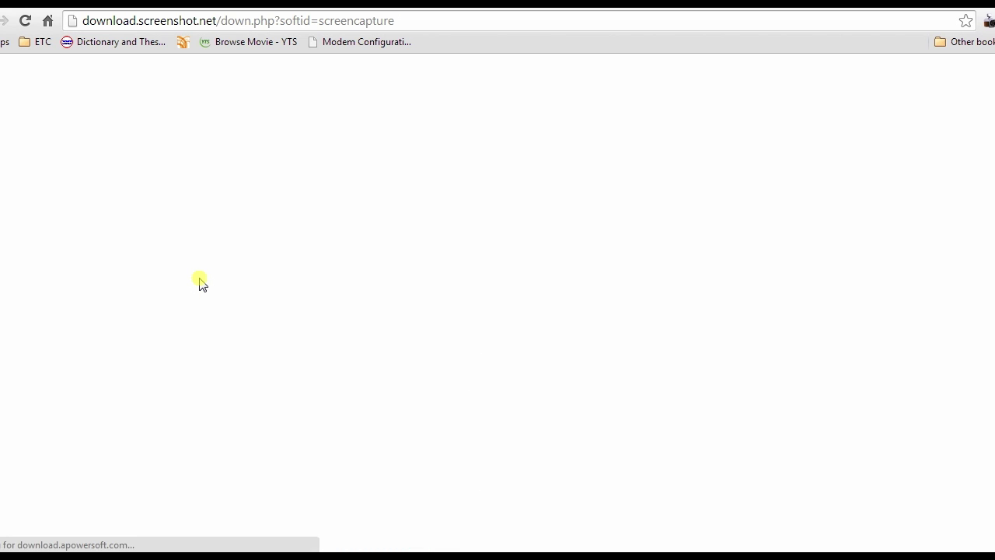
{"action": "left_click", "coordinate": [552, 459]}
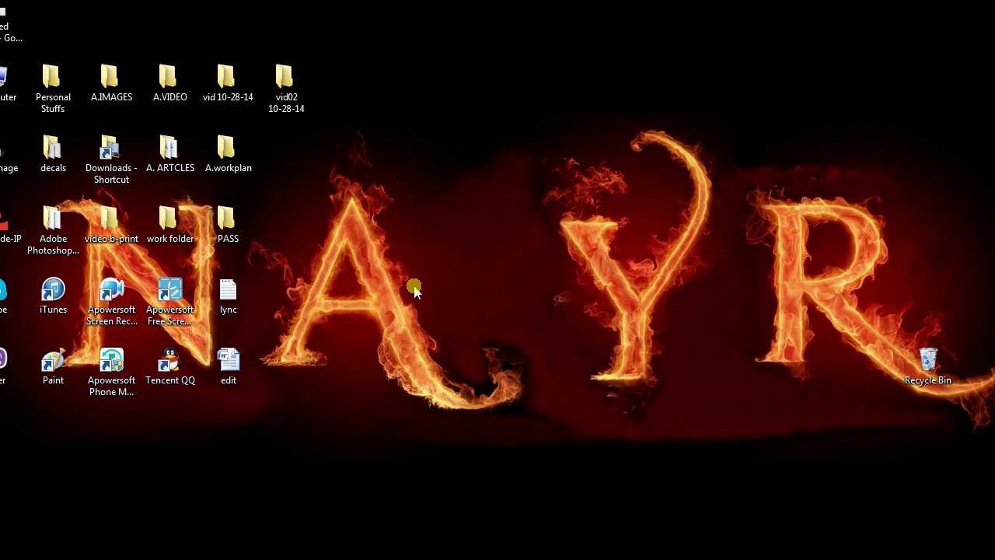
- Launch Apowersoft Free Screen Capture and capture a 598 x 251 region around United Center
{"action": "left_click", "coordinate": [184, 300]}
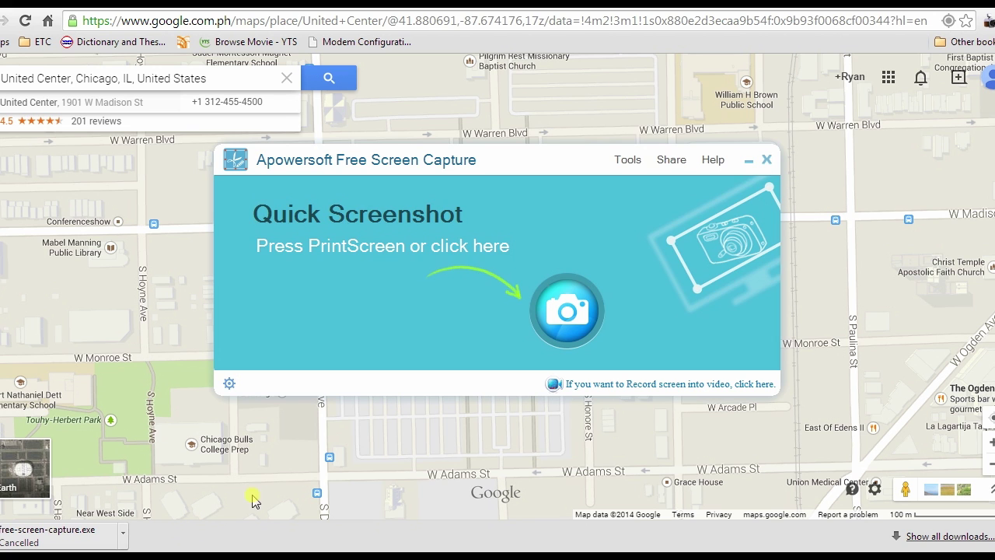
{"action": "left_click", "coordinate": [561, 307]}
{"action": "left_click_drag", "start_coordinate": [134, 215], "coordinate": [600, 412]}
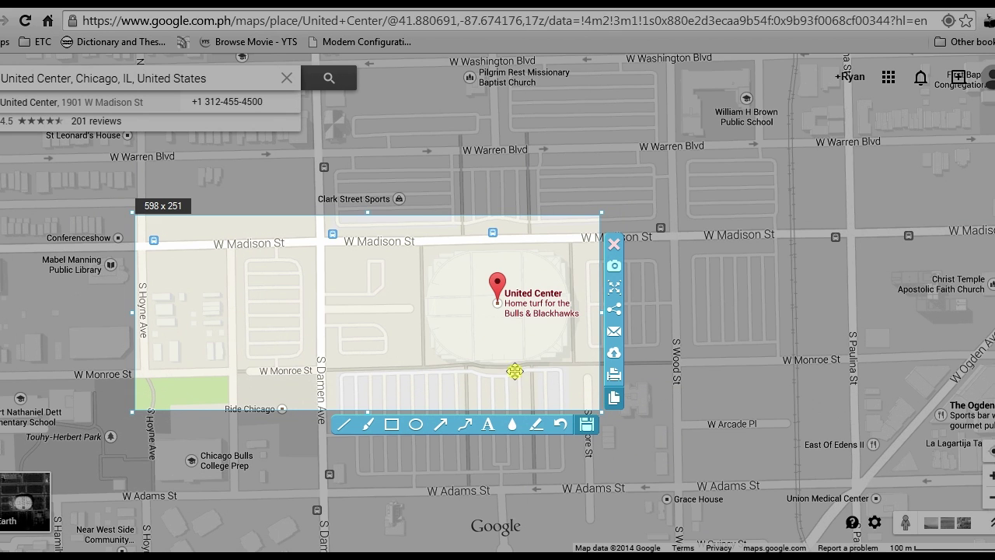
- Draw a red arrow to the United Center marker, add 'here's the' text, and begin saving
{"action": "left_click", "coordinate": [441, 428]}
{"action": "left_click_drag", "start_coordinate": [155, 245], "coordinate": [482, 288]}
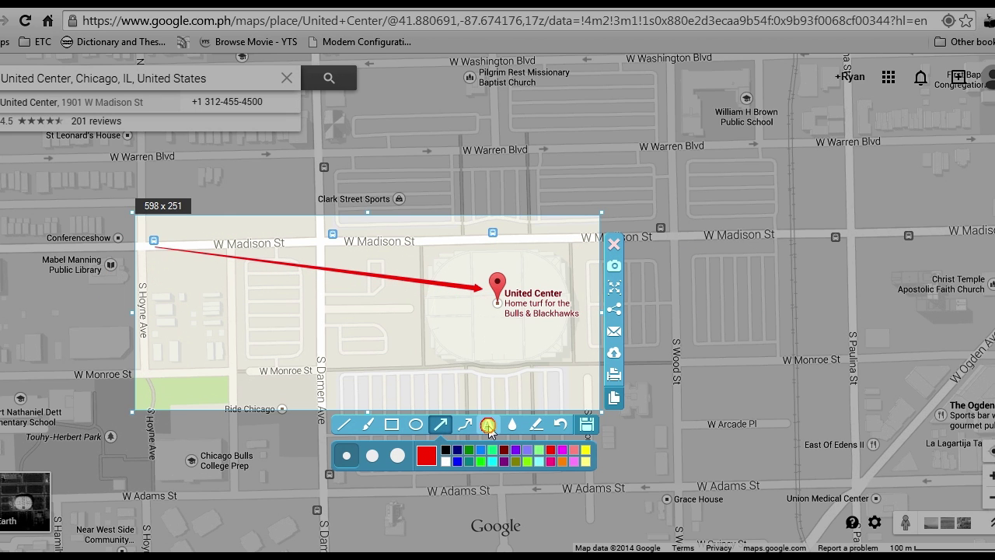
{"action": "left_click", "coordinate": [488, 423]}
{"action": "left_click", "coordinate": [297, 339]}
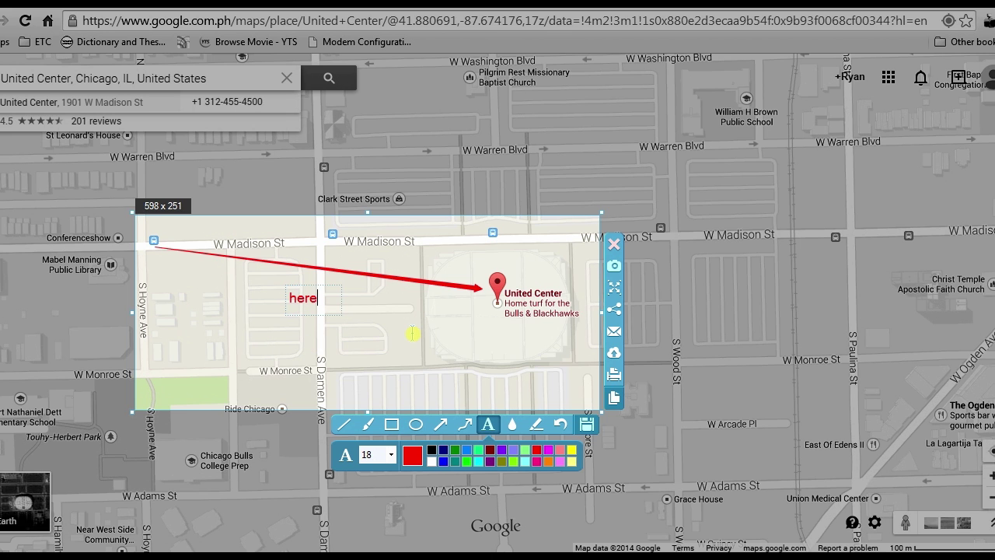
{"action": "type", "text": "here's the map"}
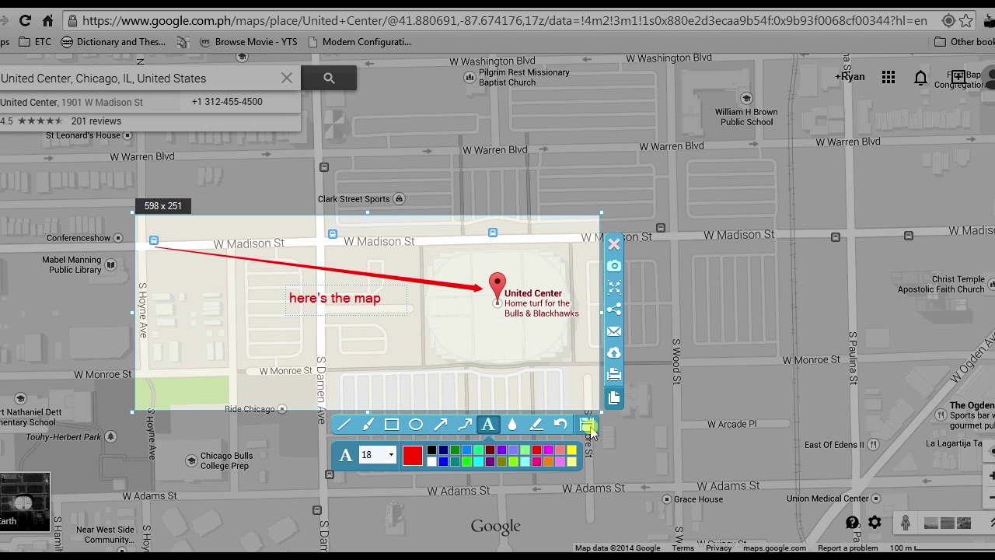
{"action": "left_click", "coordinate": [586, 424]}
{"action": "type", "text": "united center"}
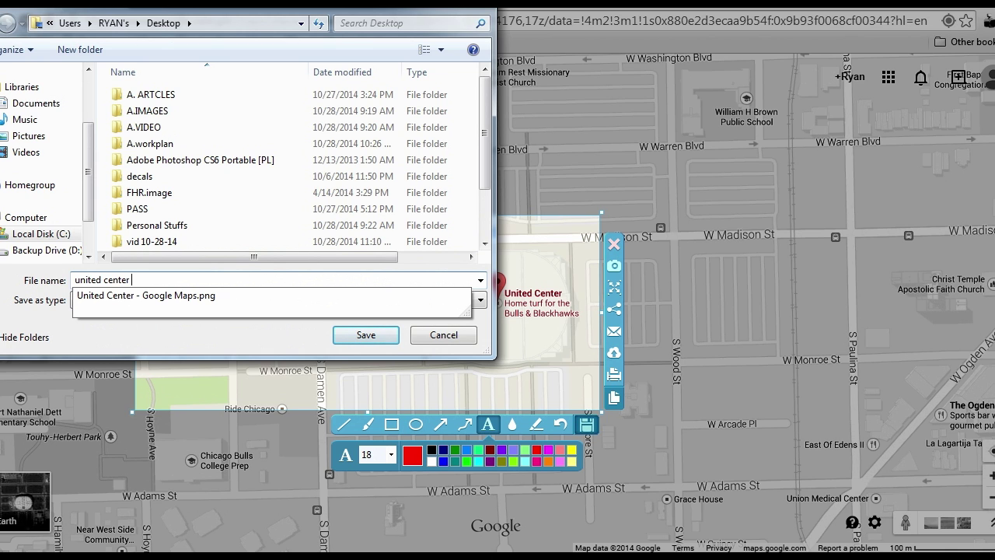
- Save as JPG 'united center-free screen cap' on the Desktop and open it to check
{"action": "type", "text": "-free screen cap"}
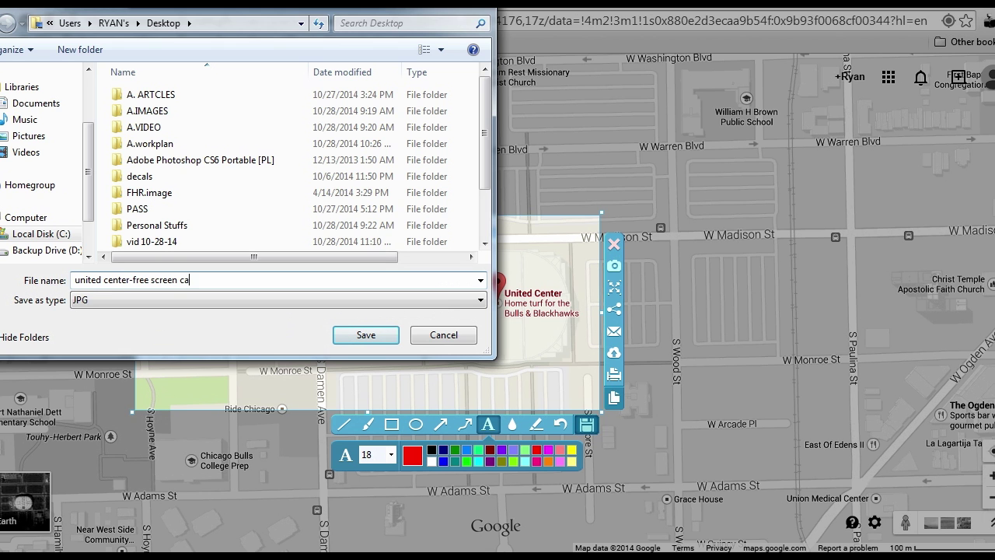
{"action": "left_click", "coordinate": [363, 335]}
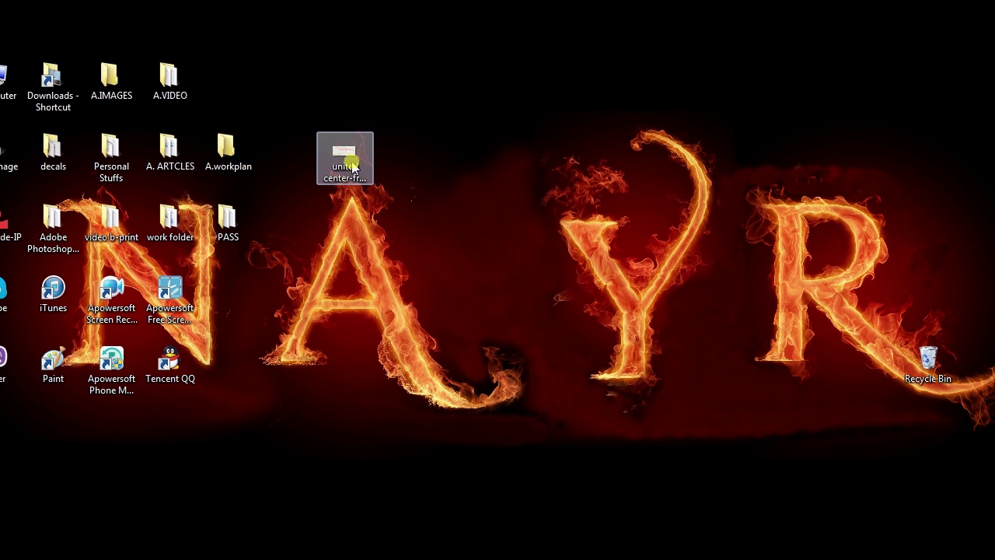
{"action": "double_click", "coordinate": [352, 164]}
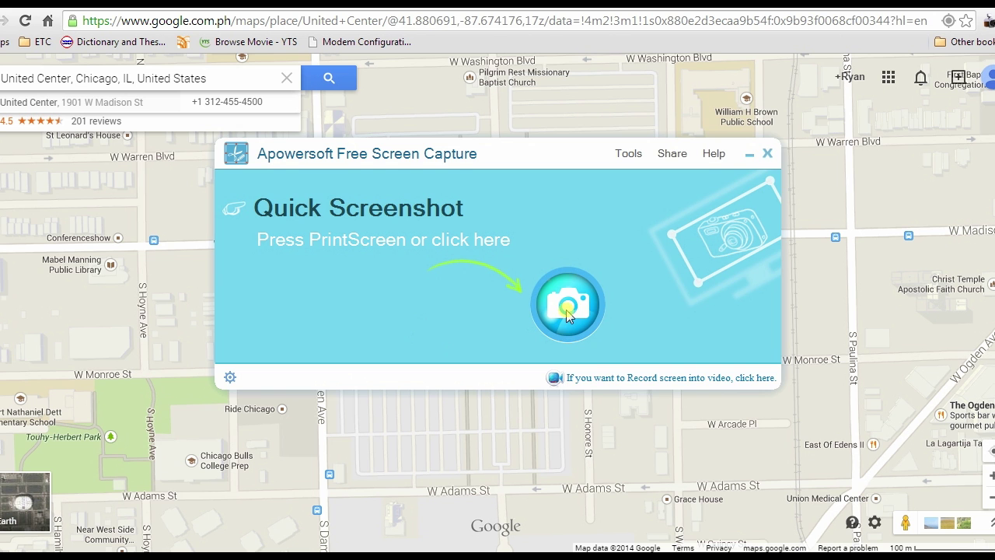
- Capture a new 586 x 190 United Center region and draw a red arrow toward the pin
{"action": "left_click", "coordinate": [568, 310]}
{"action": "left_click_drag", "start_coordinate": [133, 227], "coordinate": [590, 374]}
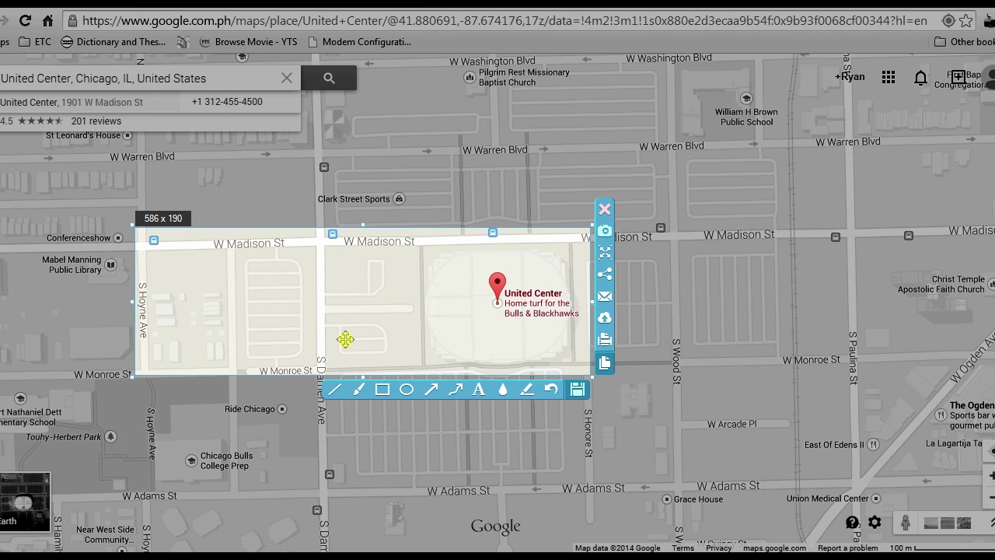
{"action": "left_click", "coordinate": [431, 389]}
{"action": "left_click_drag", "start_coordinate": [165, 247], "coordinate": [482, 289]}
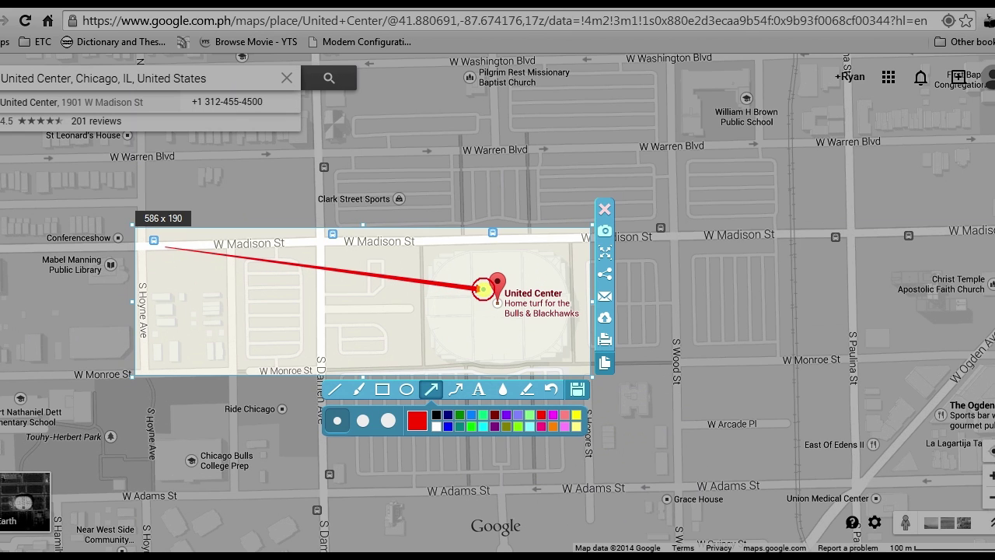
- Circle the United Center pin and the marker at the arrow's start in red
{"action": "left_click", "coordinate": [406, 389]}
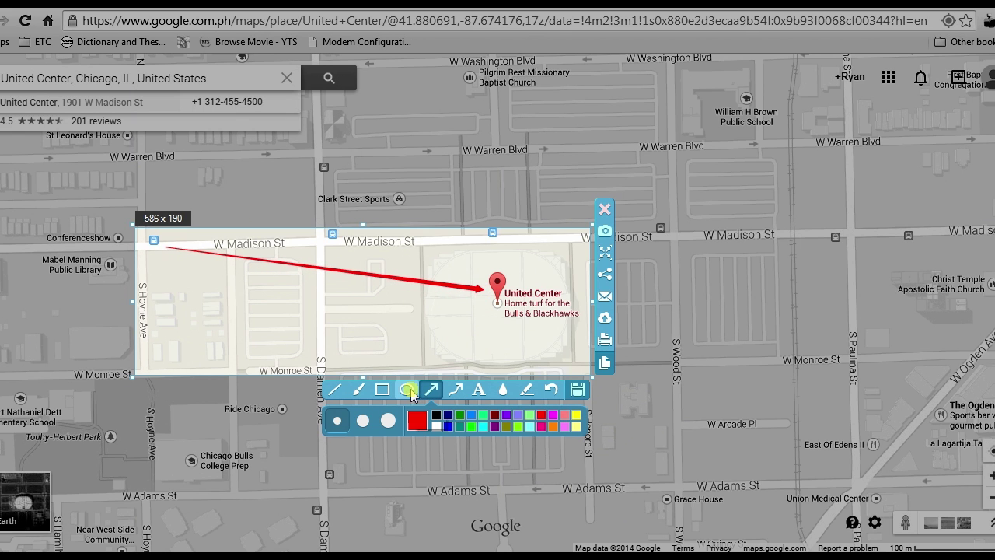
{"action": "left_click_drag", "start_coordinate": [485, 264], "coordinate": [521, 311]}
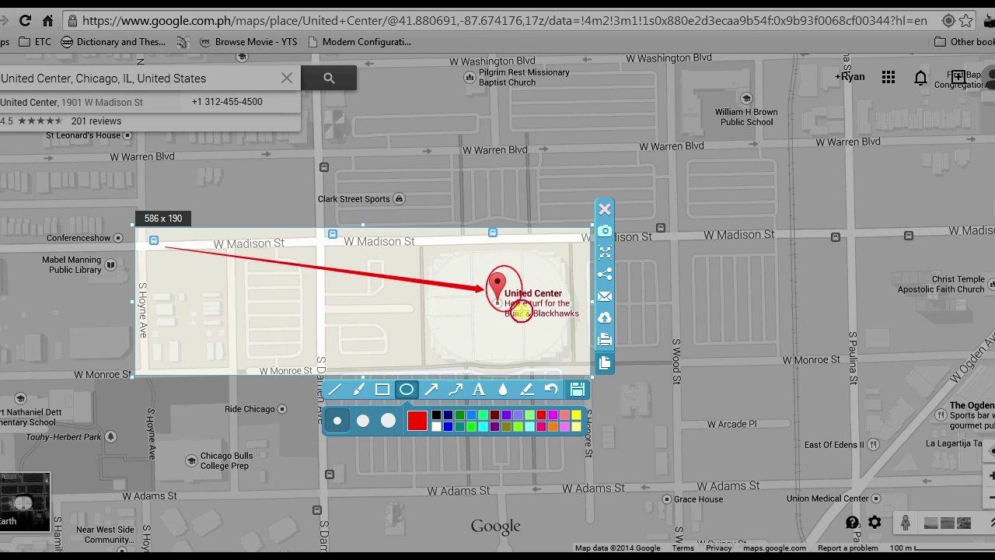
{"action": "left_click_drag", "start_coordinate": [143, 232], "coordinate": [162, 247]}
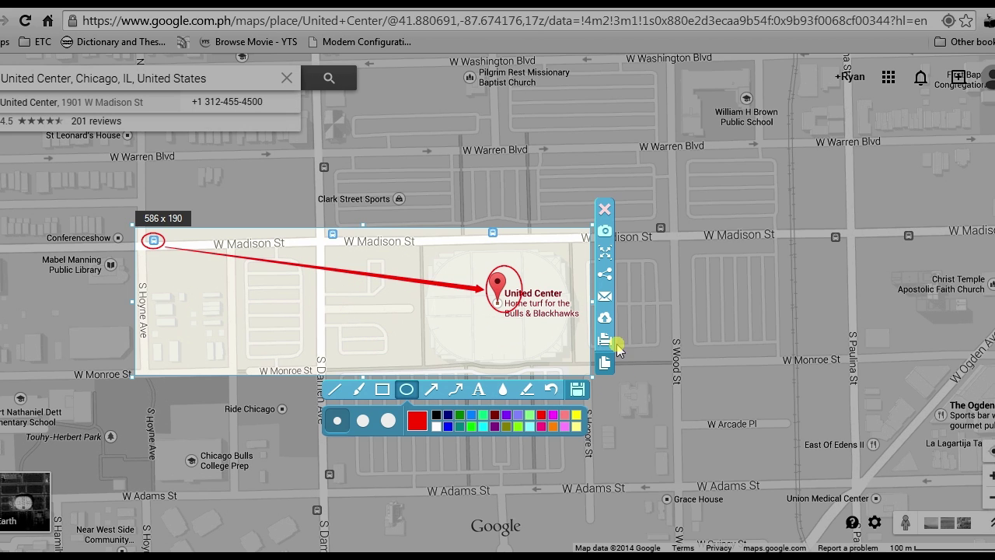
{"action": "mouse_move", "coordinate": [609, 276]}
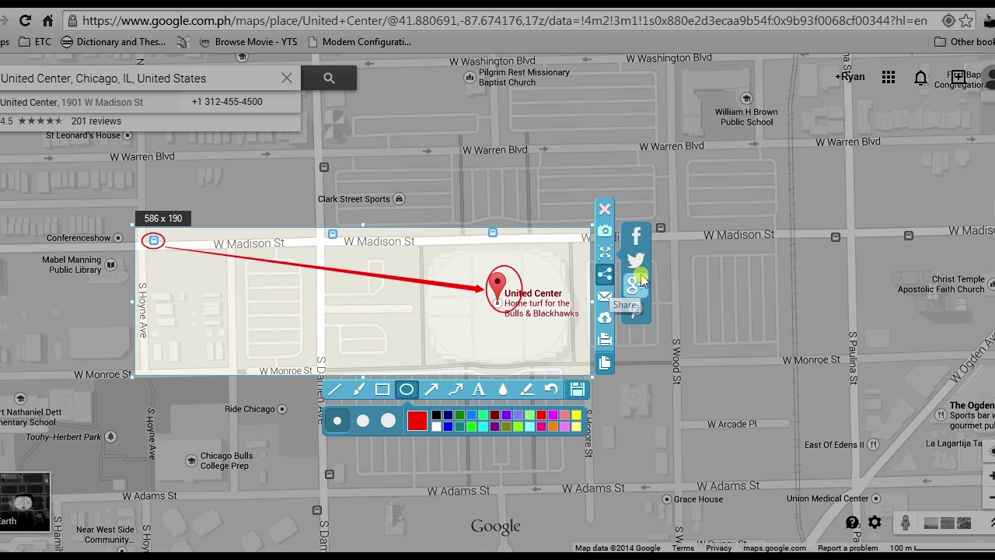
- Share the map privately on Google+, open its screenshot.net link 4vxn9az, and return to Google+
{"action": "left_click", "coordinate": [636, 286]}
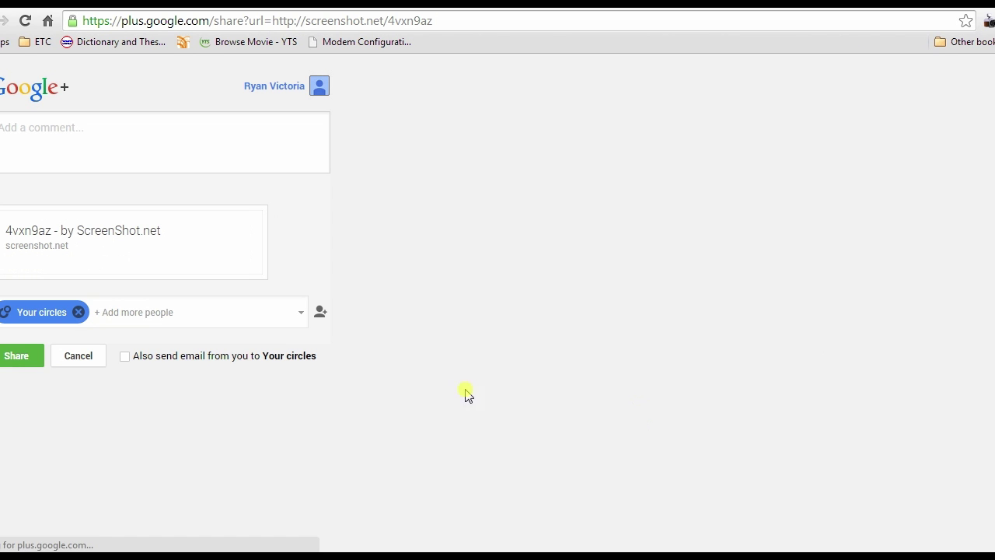
{"action": "left_click", "coordinate": [12, 359]}
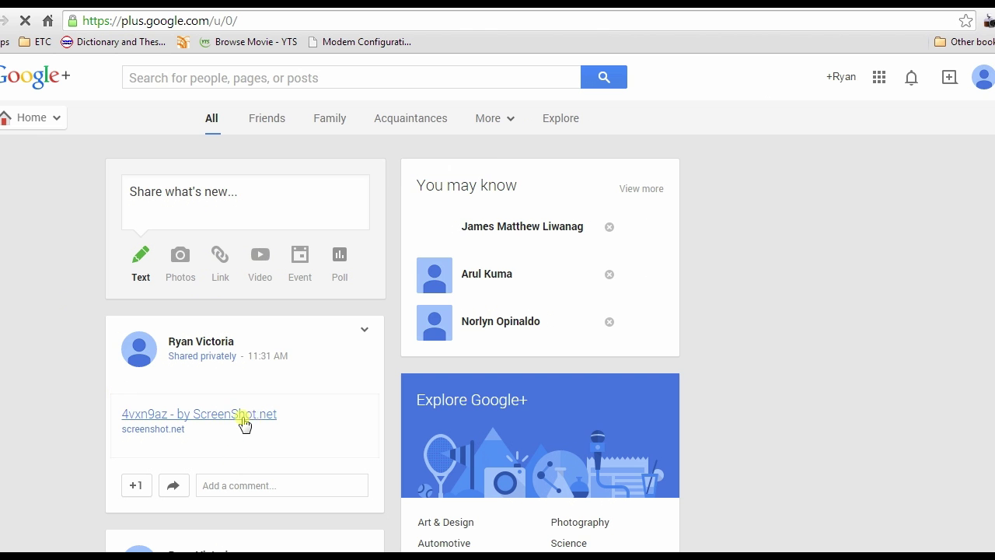
{"action": "left_click", "coordinate": [227, 418]}
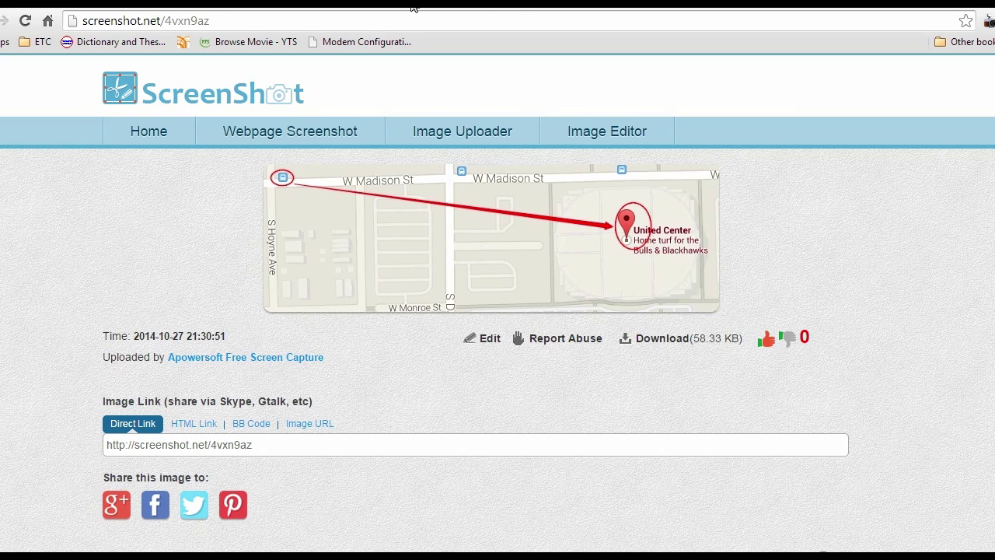
{"action": "left_click", "coordinate": [256, 10]}
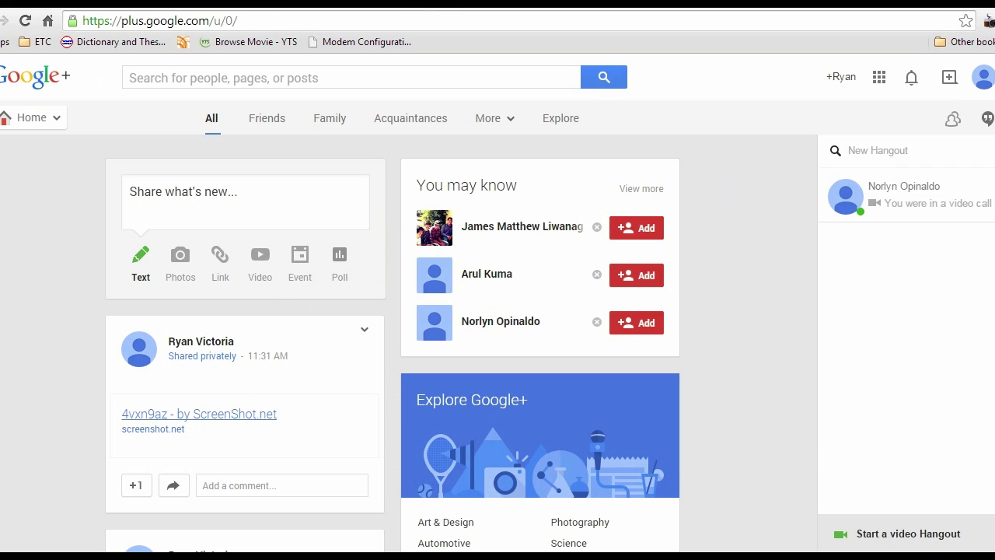